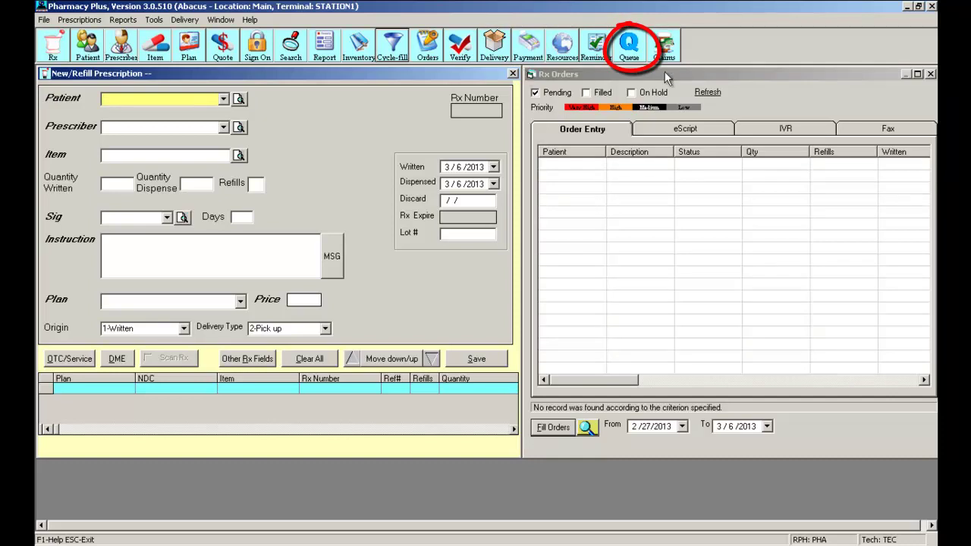
# Step: List the Rx pending-to-be-refilled queue showing Rx 1020–1023, due 2/27/2013 to 3/9/2013
pyautogui.click(629, 47)
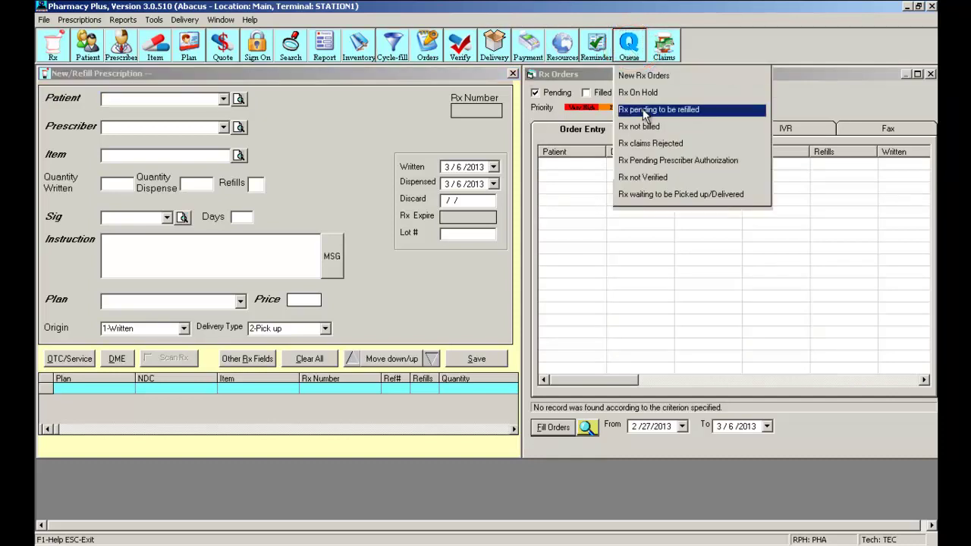
pyautogui.click(674, 109)
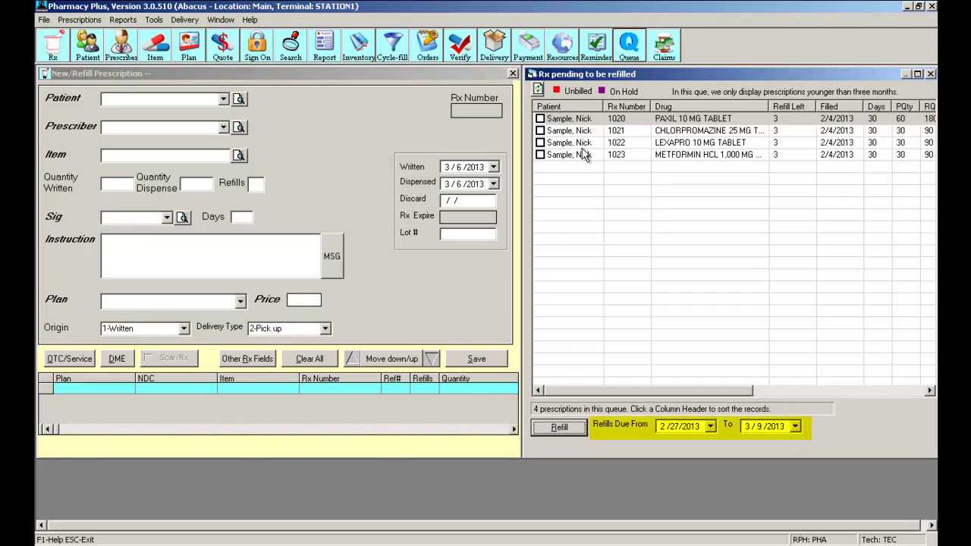
pyautogui.click(710, 427)
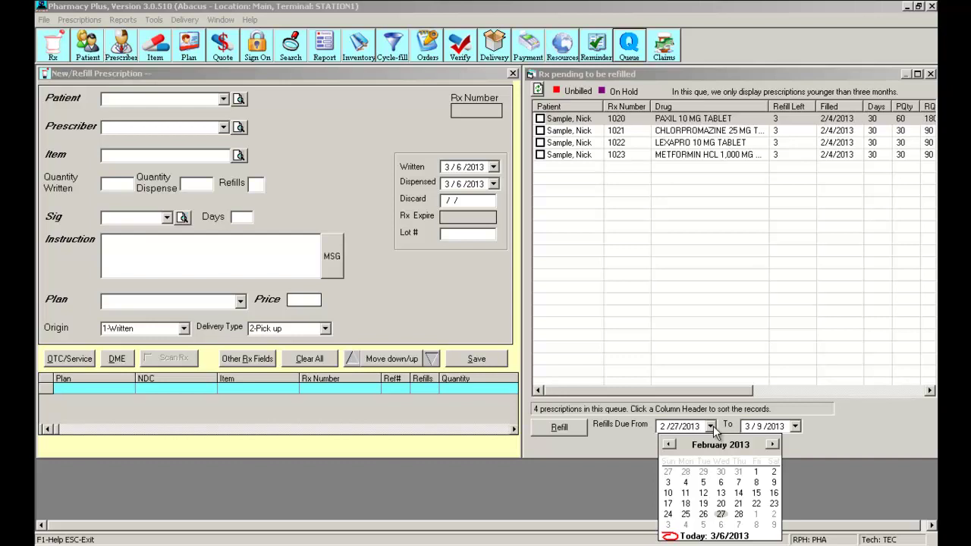
pyautogui.click(625, 434)
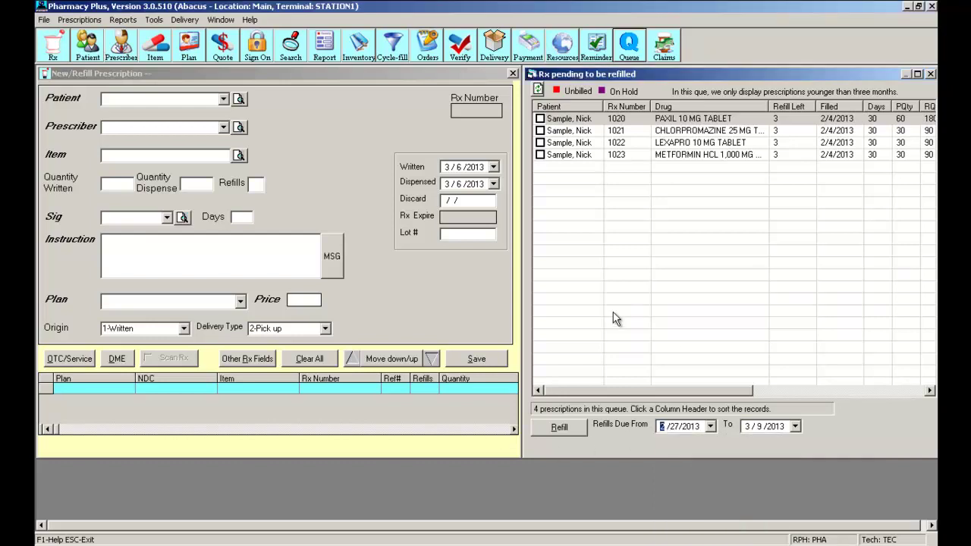
# Step: Refill Rx 1020 PAXIL 10 MG TABLET, accepting the verification dates, and submit it
pyautogui.click(540, 118)
pyautogui.click(559, 425)
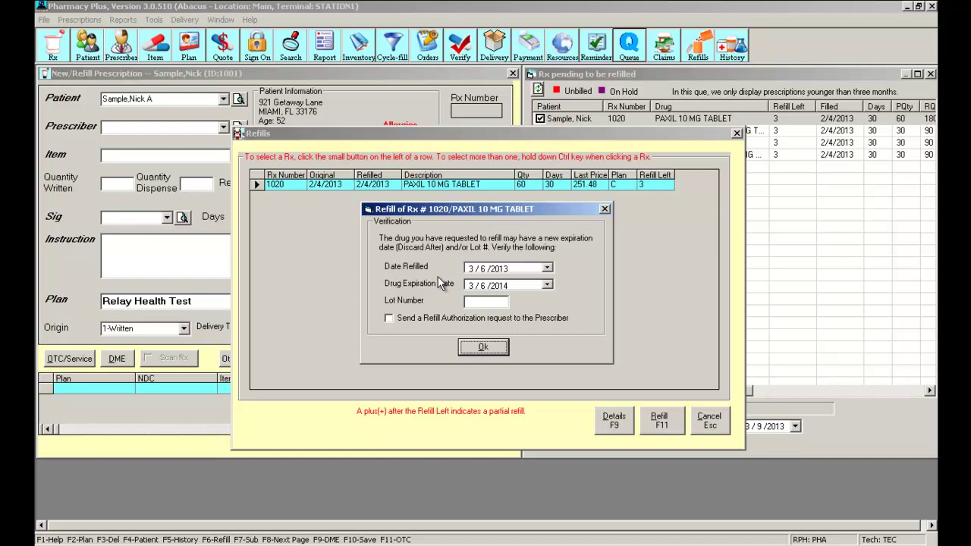
pyautogui.click(484, 347)
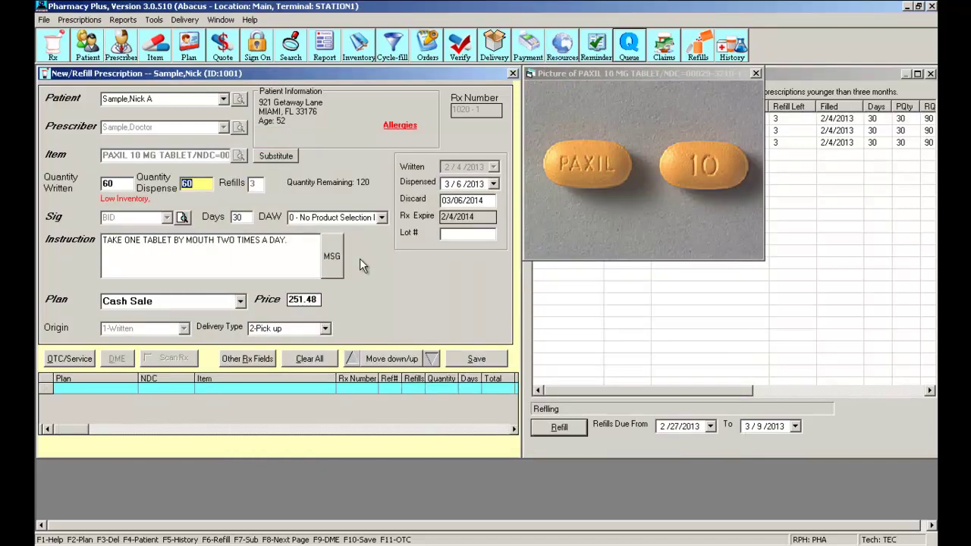
pyautogui.click(467, 357)
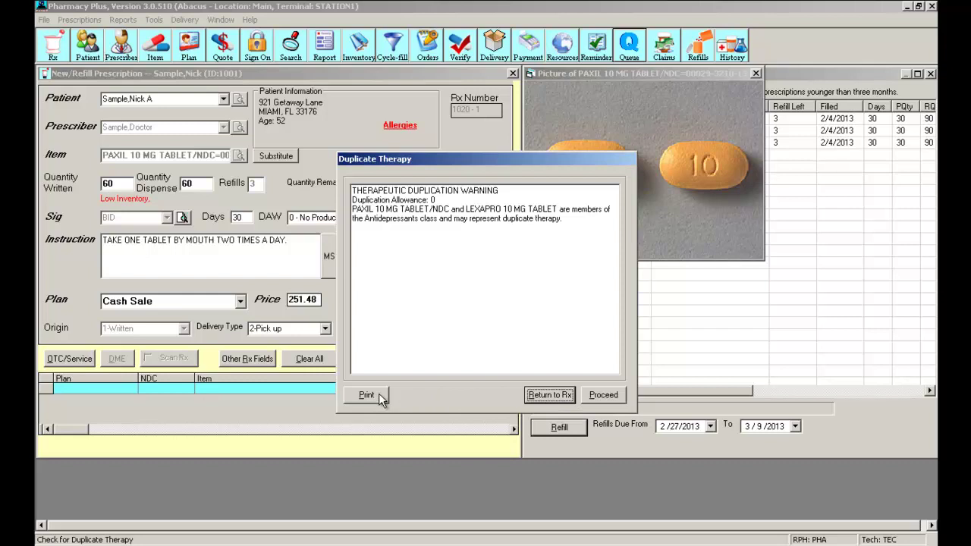
# Step: Proceed past the Duplicate Therapy warning and save the PAXIL refill with printing off
pyautogui.click(607, 394)
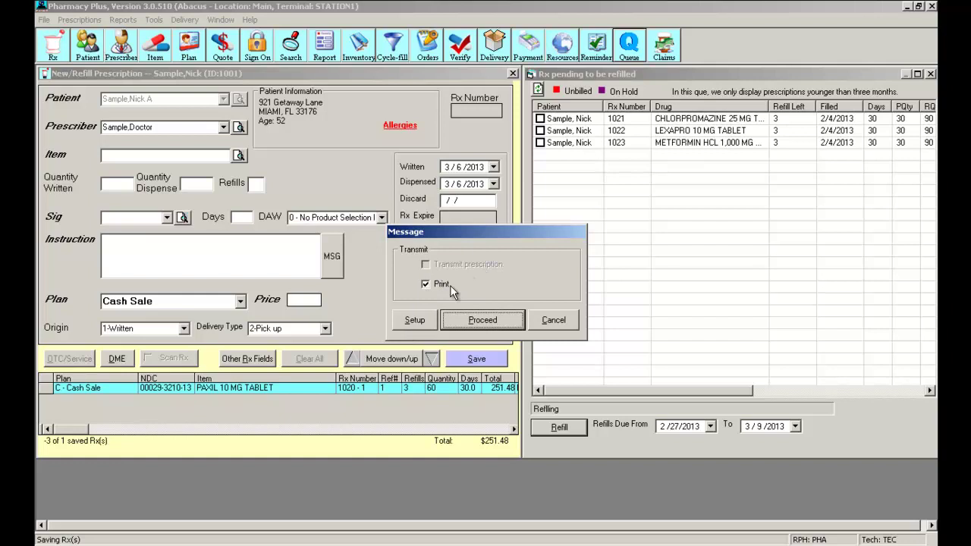
pyautogui.click(443, 285)
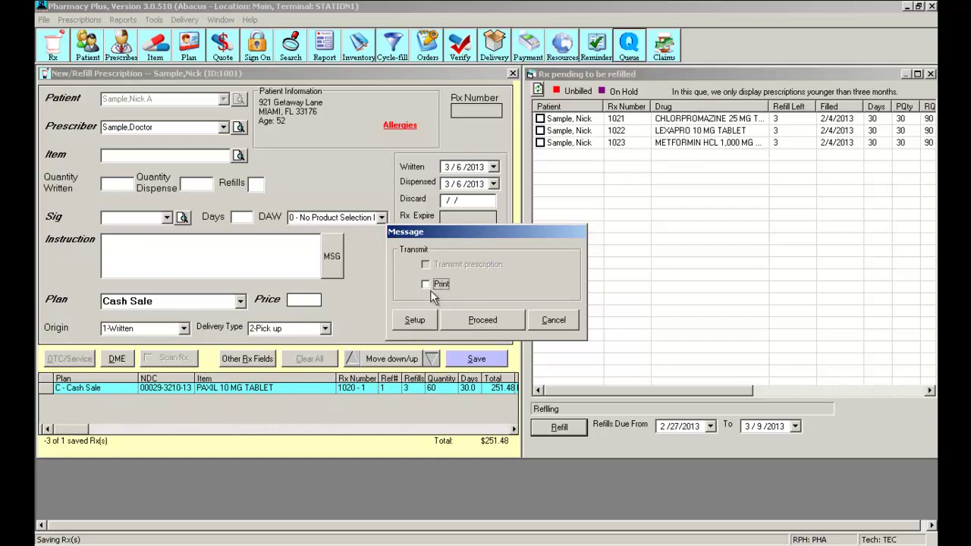
pyautogui.click(476, 317)
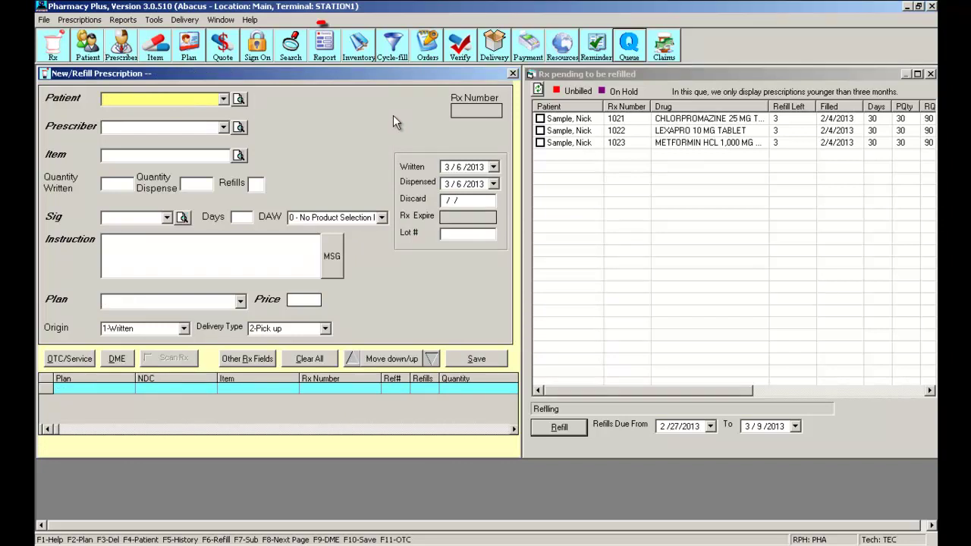
# Step: Run the Rx Refill Reminder report for 3/6/2013, listing Rx 1021–1023, and print it
pyautogui.click(322, 47)
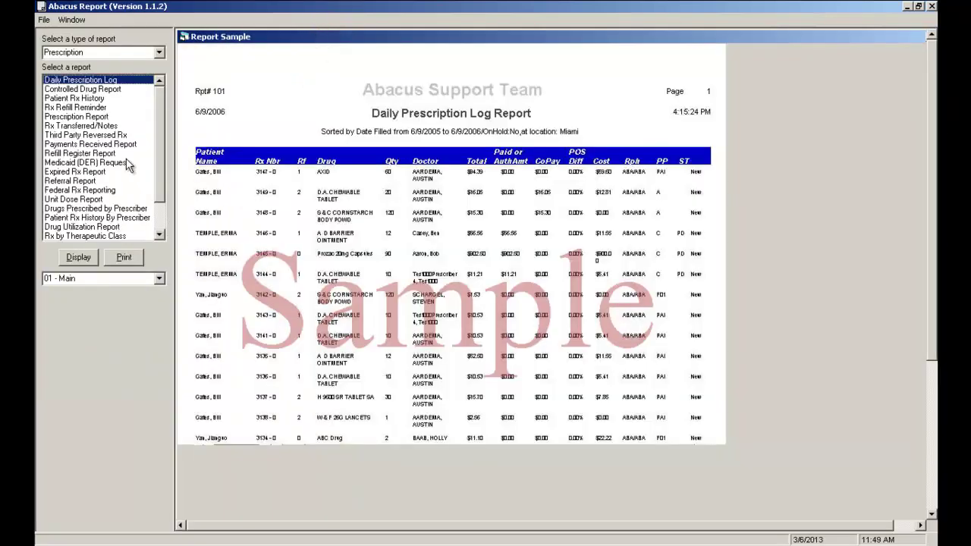
pyautogui.click(89, 108)
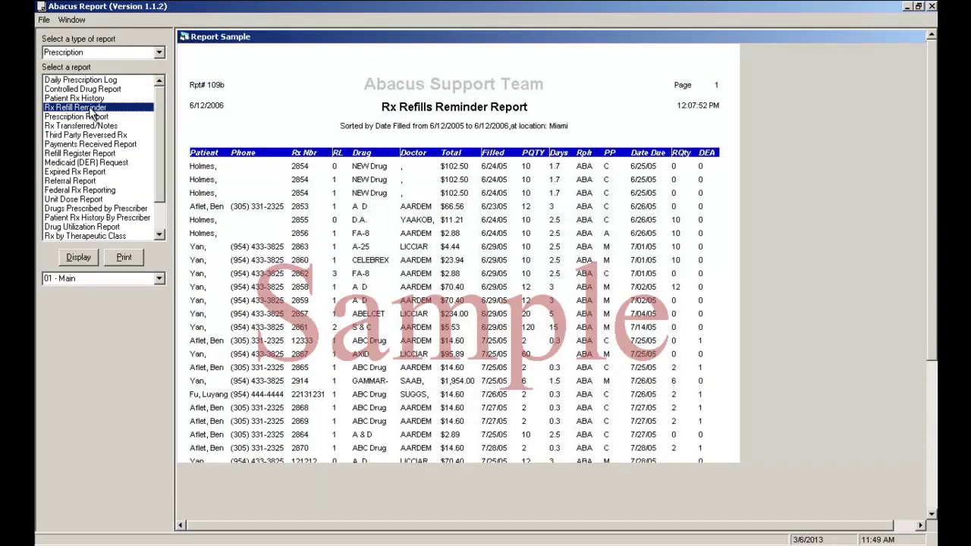
pyautogui.click(80, 258)
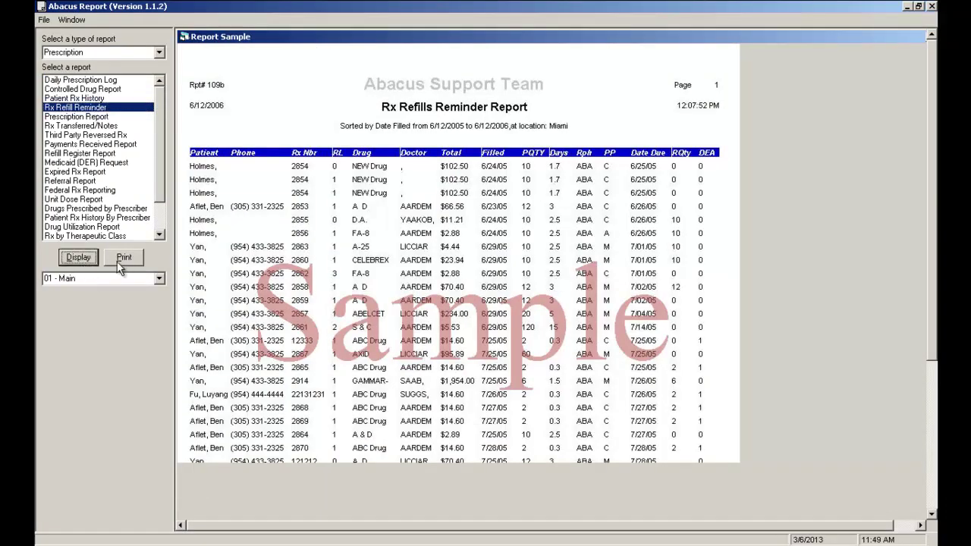
pyautogui.click(83, 259)
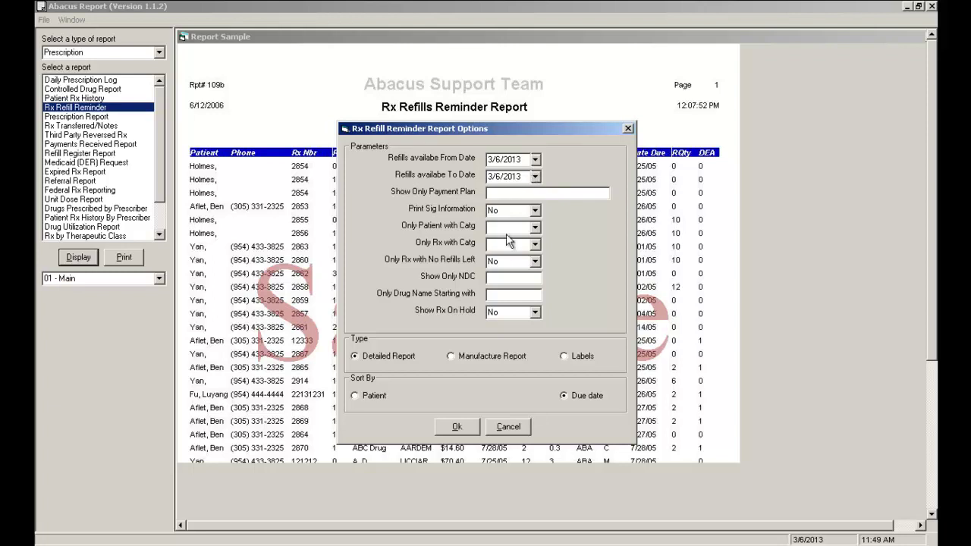
pyautogui.click(466, 426)
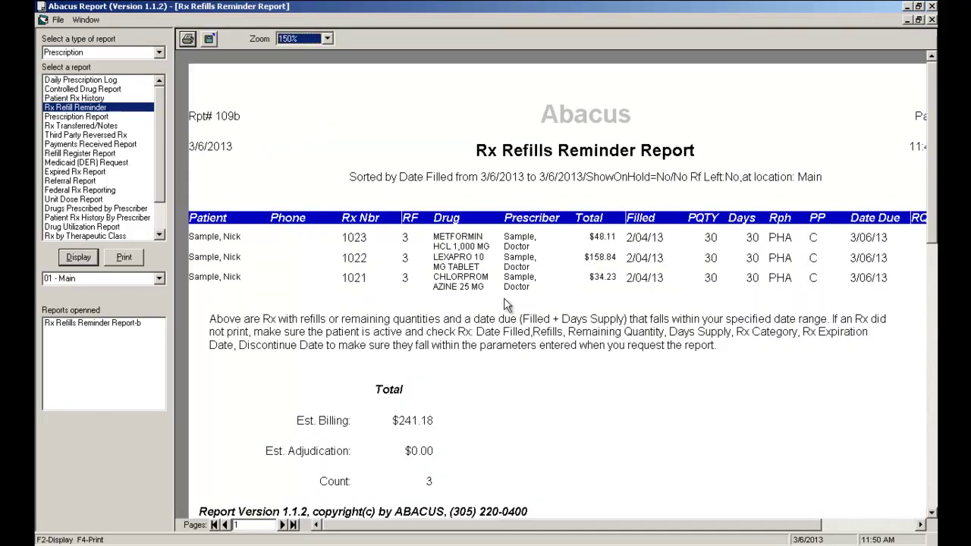
pyautogui.click(189, 41)
# Step: Close the reports and look up the sample patient into the New/Refill Prescription form
pyautogui.click(931, 6)
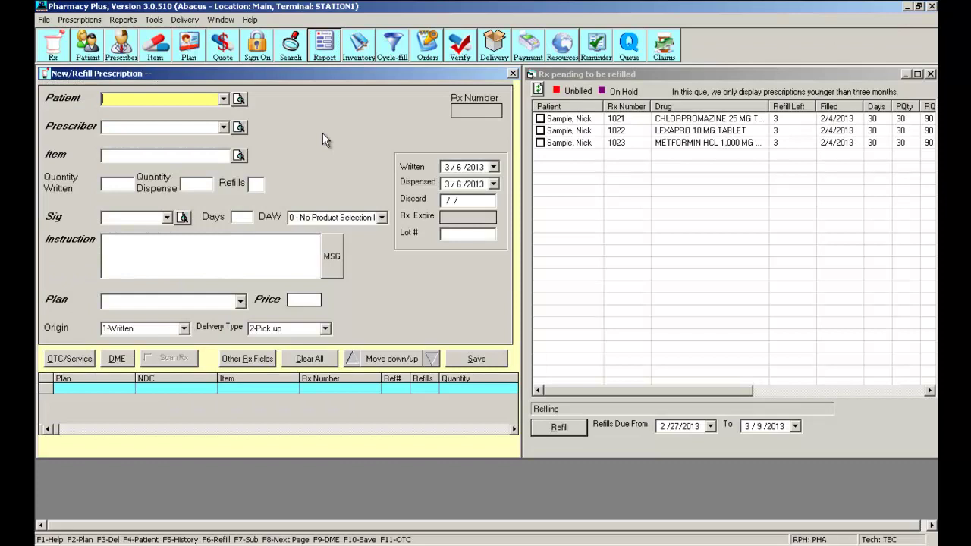
pyautogui.write('sam,nic')
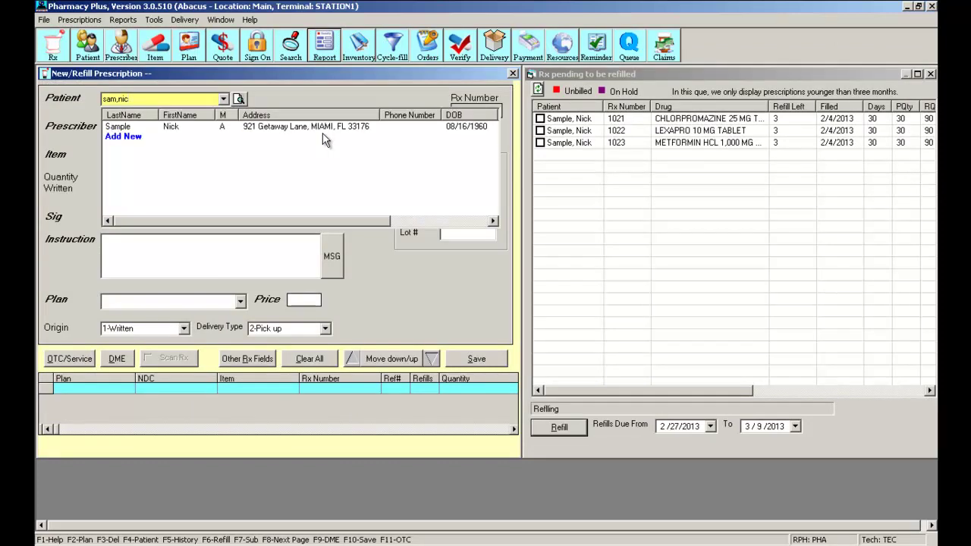
pyautogui.press('Down')
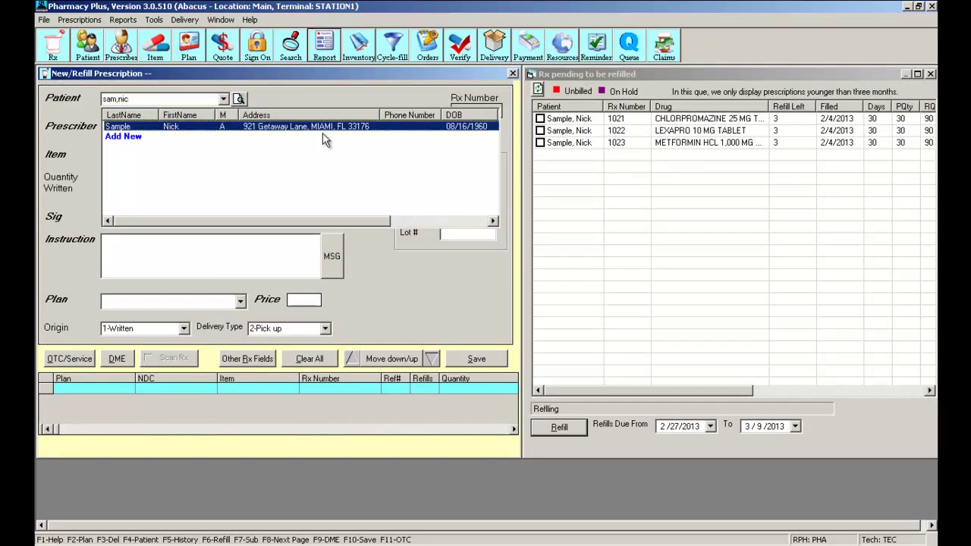
pyautogui.press('Return')
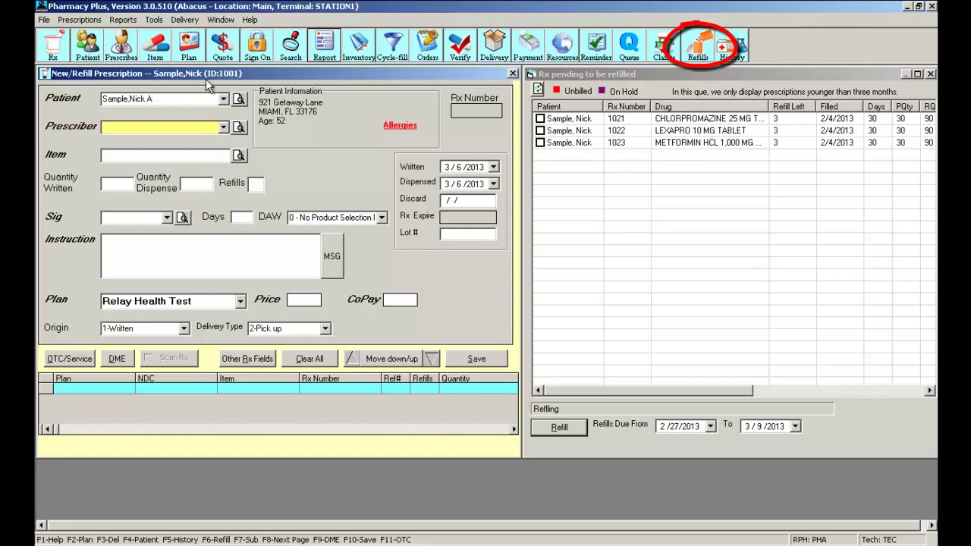
# Step: Select Metformin Rx 1023 and Lexapro Rx 1022 for refill and confirm both verifications
pyautogui.click(698, 53)
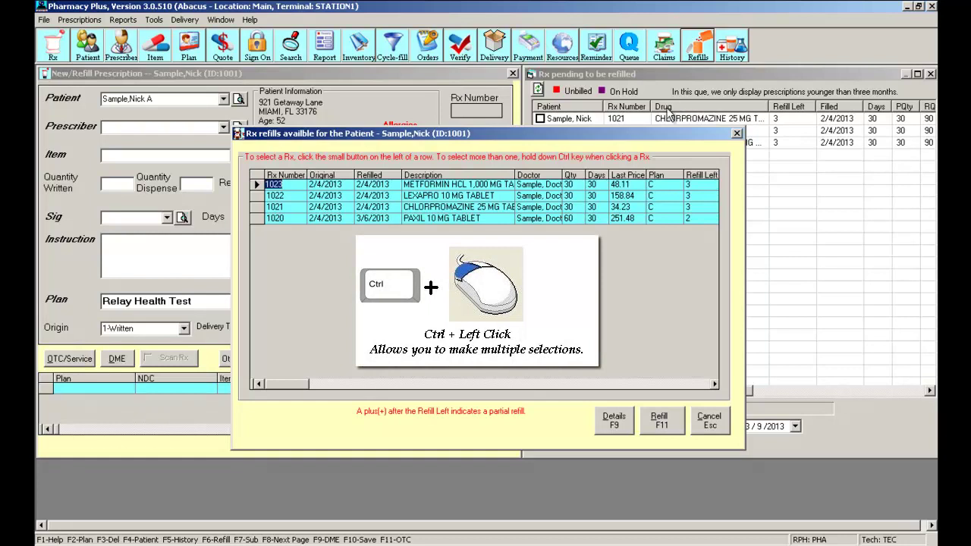
pyautogui.click(256, 184)
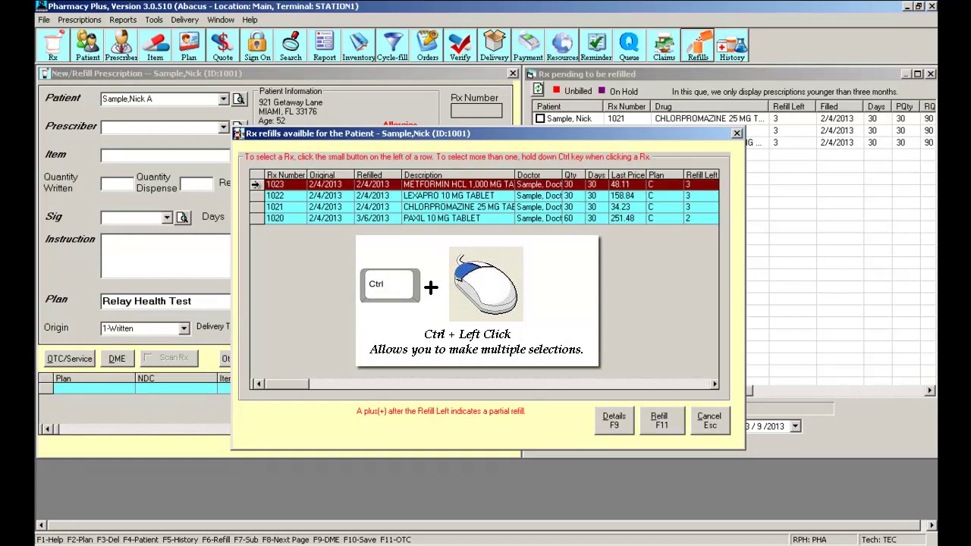
pyautogui.keyDown('ctrl'); pyautogui.click(255, 196); pyautogui.keyUp('ctrl')
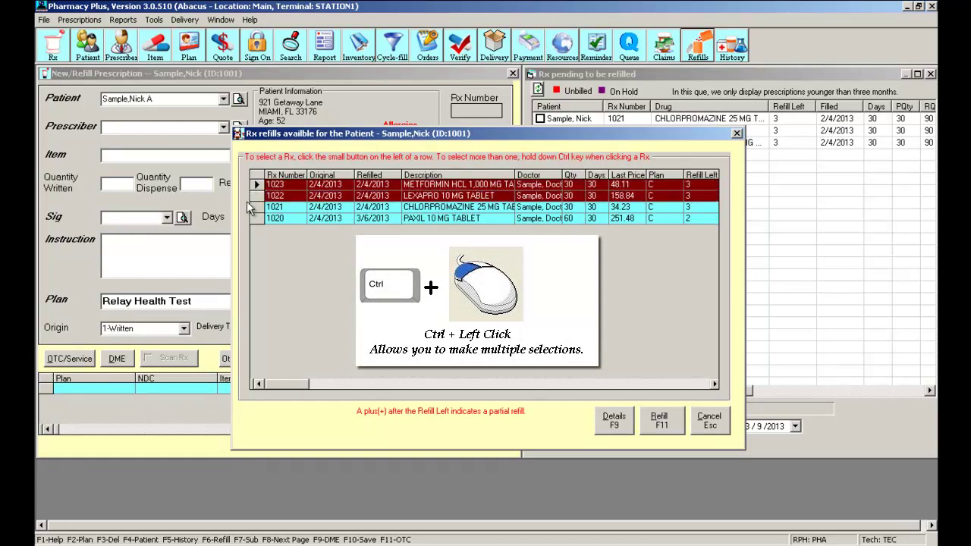
pyautogui.click(659, 421)
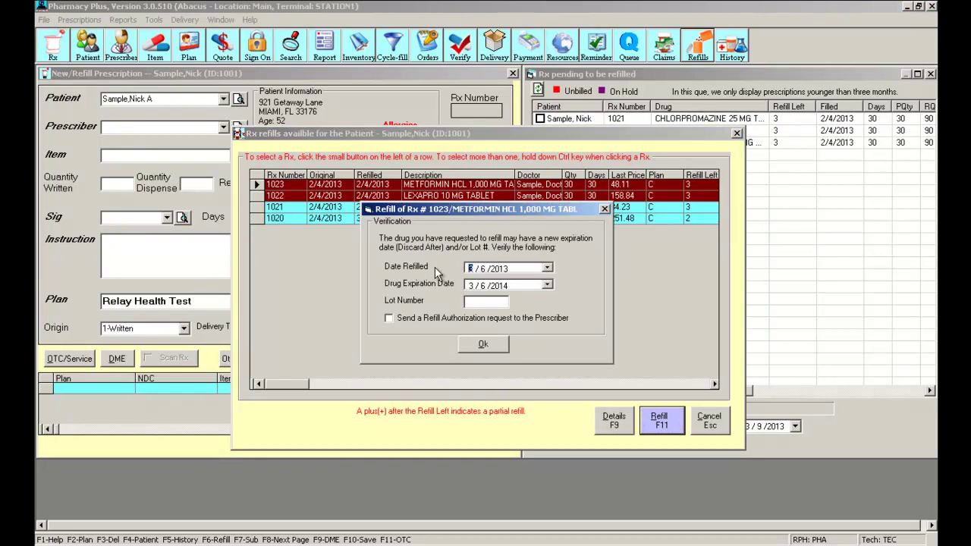
pyautogui.click(482, 346)
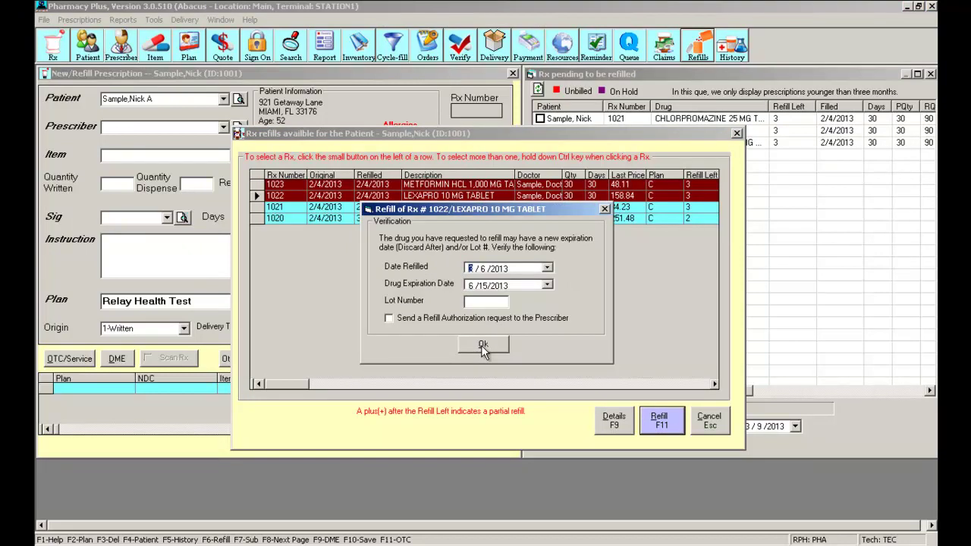
pyautogui.click(481, 345)
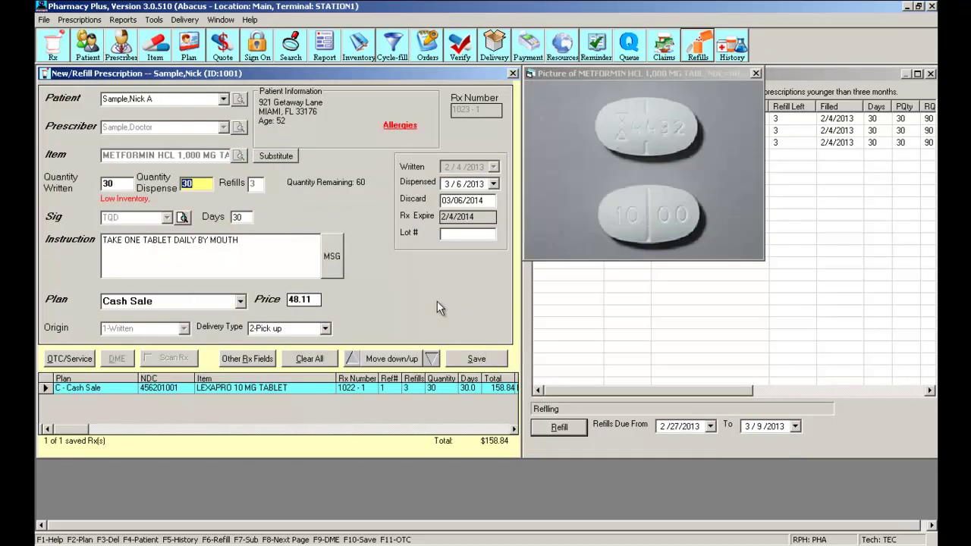
# Step: Save the Metformin and Lexapro refills past the Duplicate Therapy warning, with printing off
pyautogui.click(477, 357)
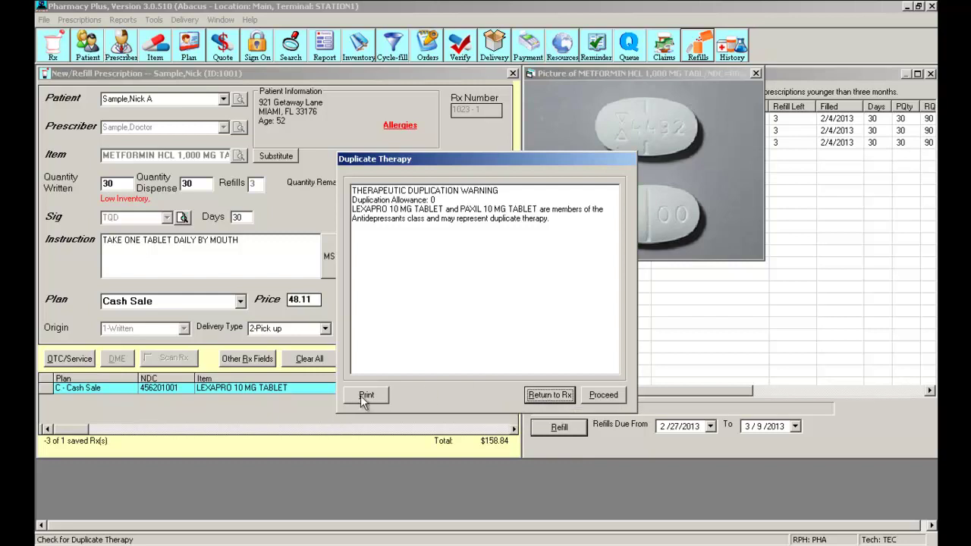
pyautogui.click(612, 396)
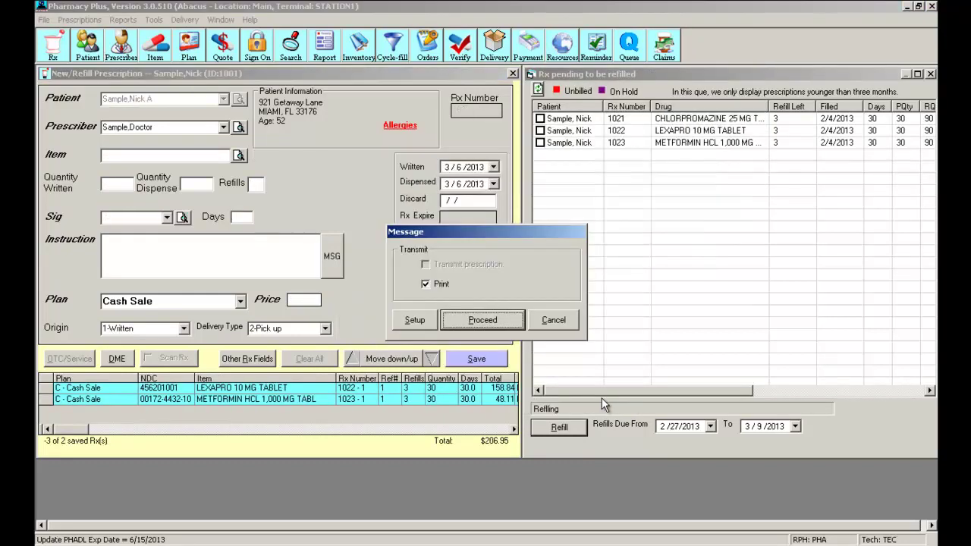
pyautogui.click(452, 284)
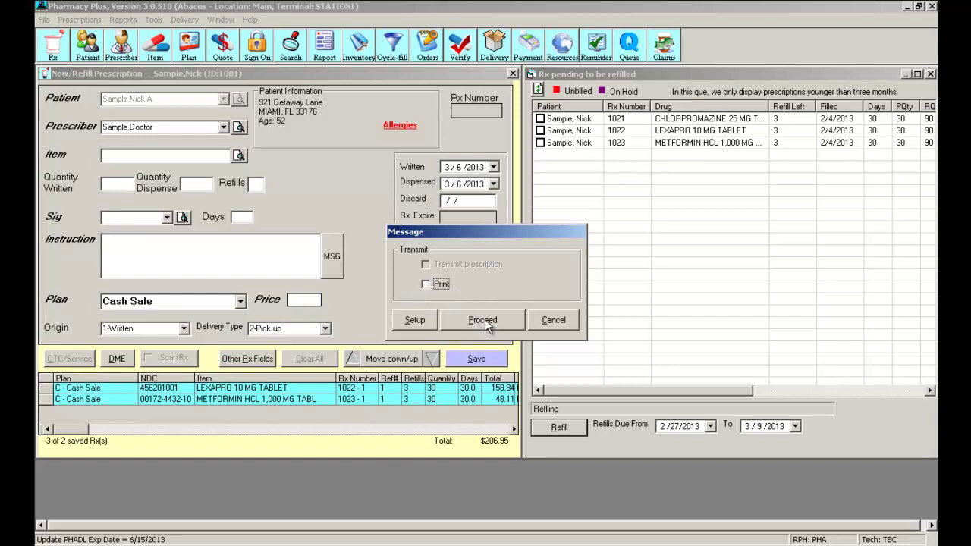
pyautogui.click(484, 319)
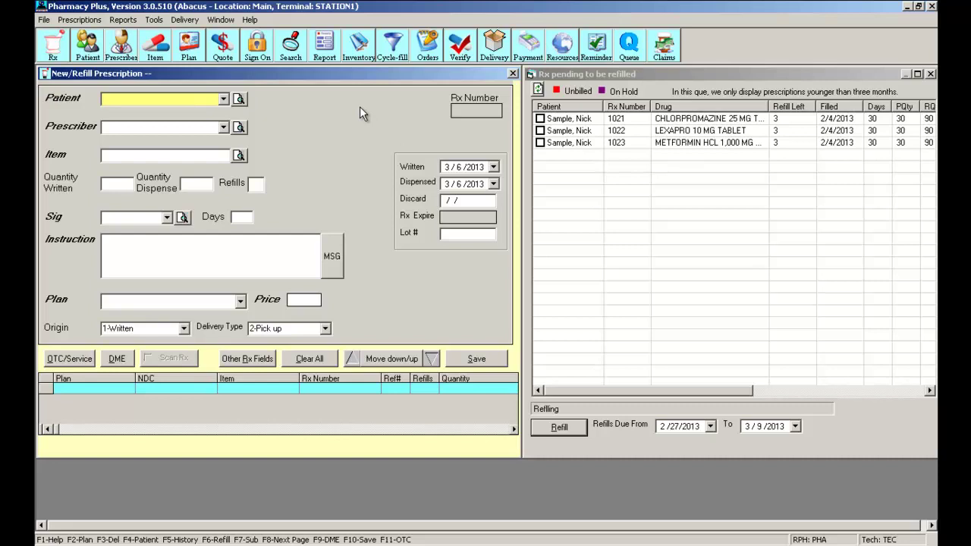
# Step: Use Cycle-fill's Refill by Rx number to add Rx 1021, CHLORPROMAZINE 25 MG, to the list
pyautogui.click(380, 56)
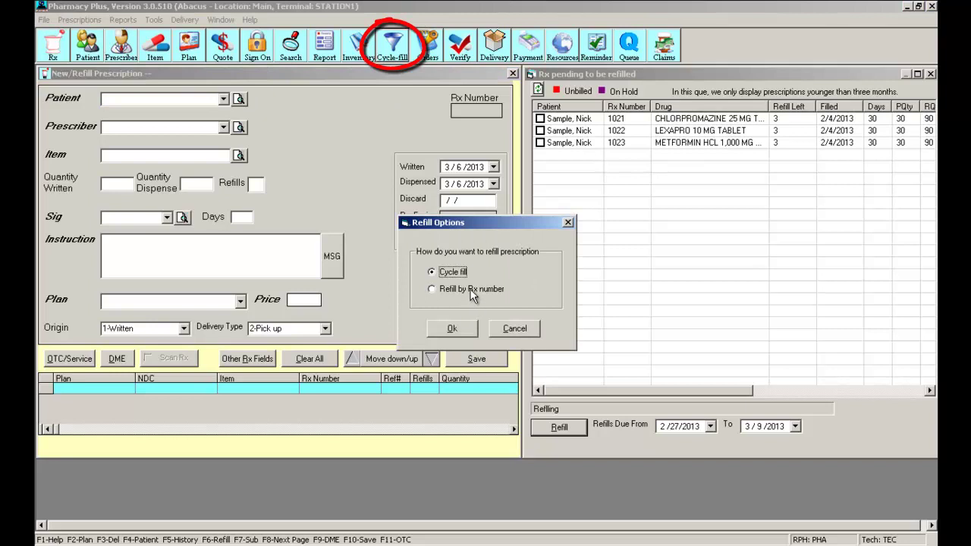
pyautogui.click(466, 292)
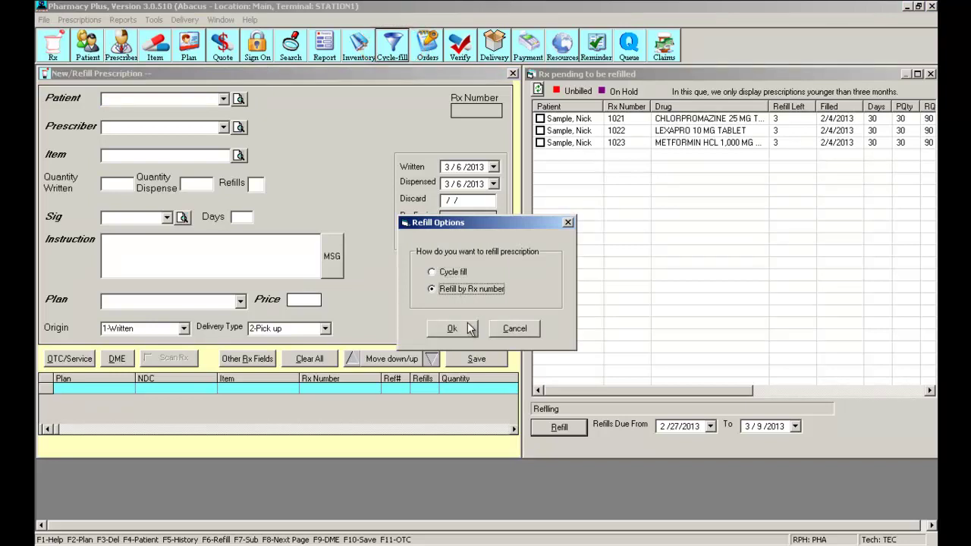
pyautogui.click(452, 328)
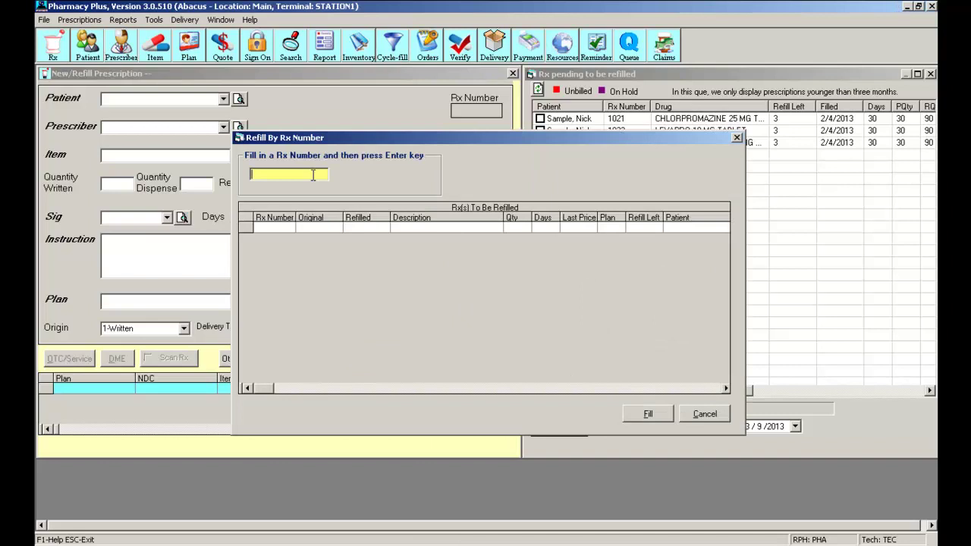
pyautogui.write('1021')
pyautogui.press('Return')
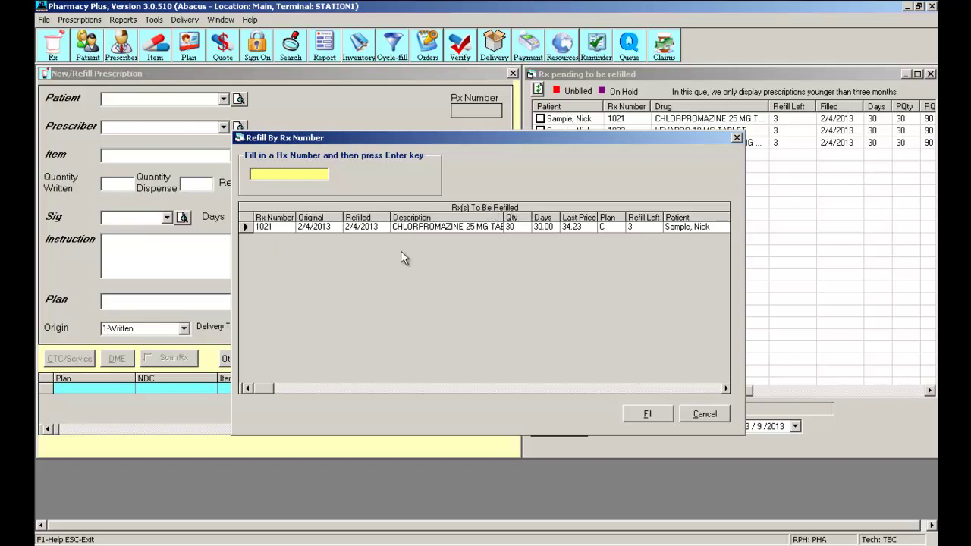
# Step: Fill the CHLORPROMAZINE Rx 1021 refill and save it with printing turned off
pyautogui.click(649, 414)
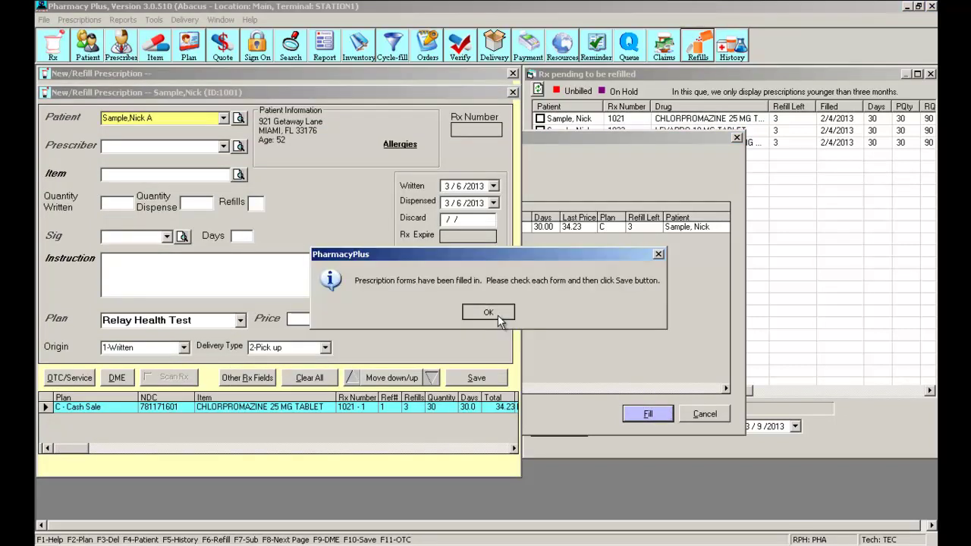
pyautogui.click(498, 317)
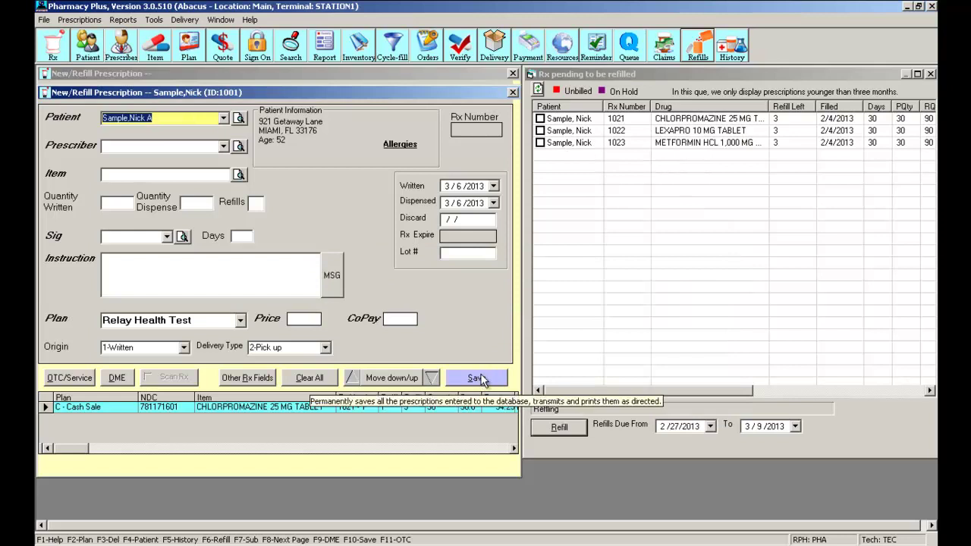
pyautogui.click(478, 379)
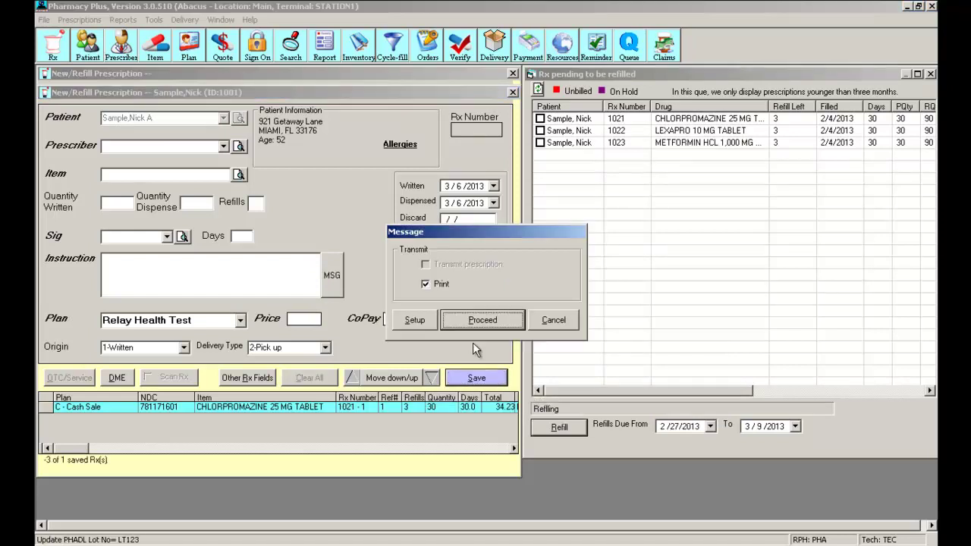
pyautogui.click(436, 283)
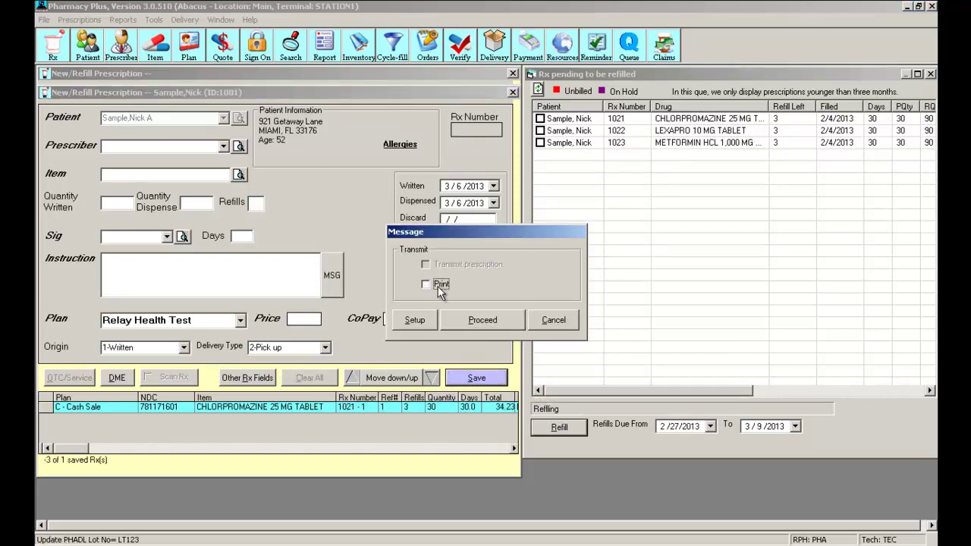
pyautogui.click(500, 320)
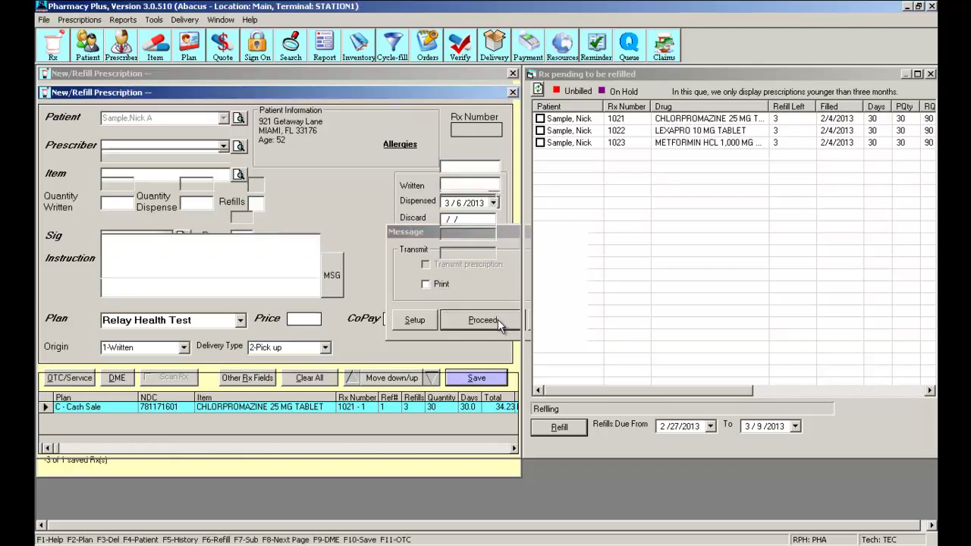